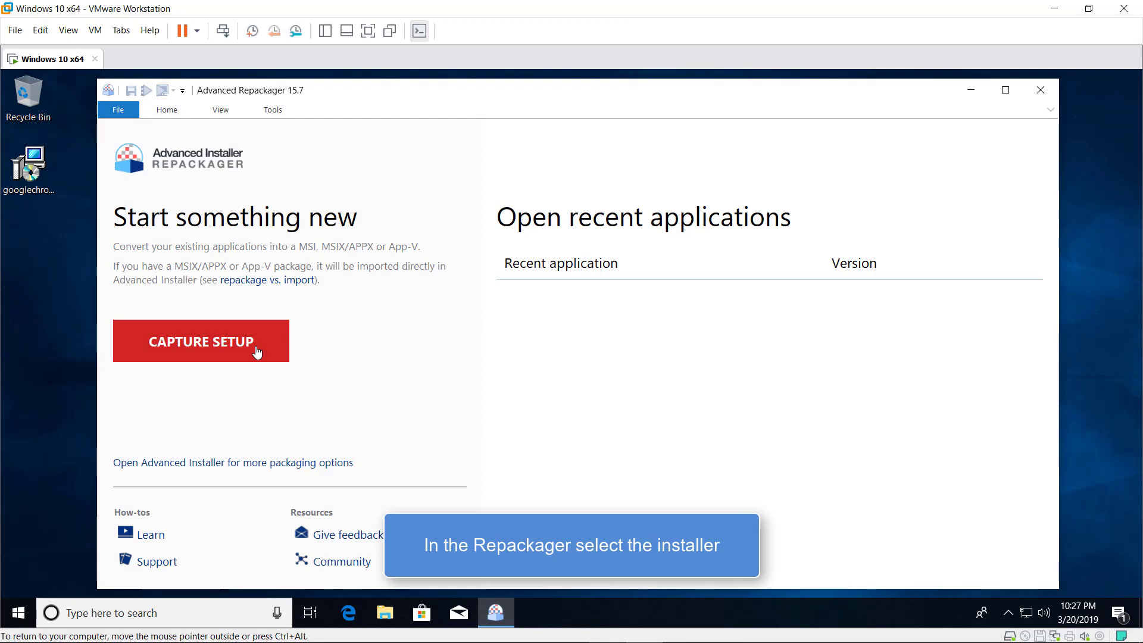
Step: Start a setup capture using the googlechromestandaloneenterprise64 installer from the Desktop as the application to repackage
{"action": "left_click", "coordinate": [257, 353]}
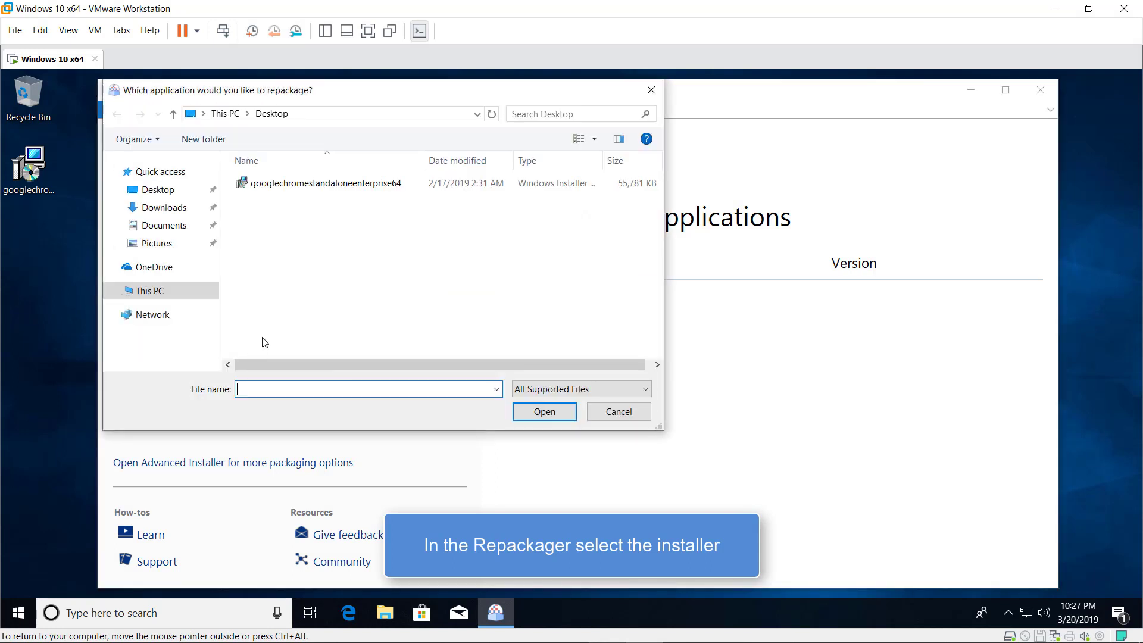
{"action": "left_click", "coordinate": [318, 191]}
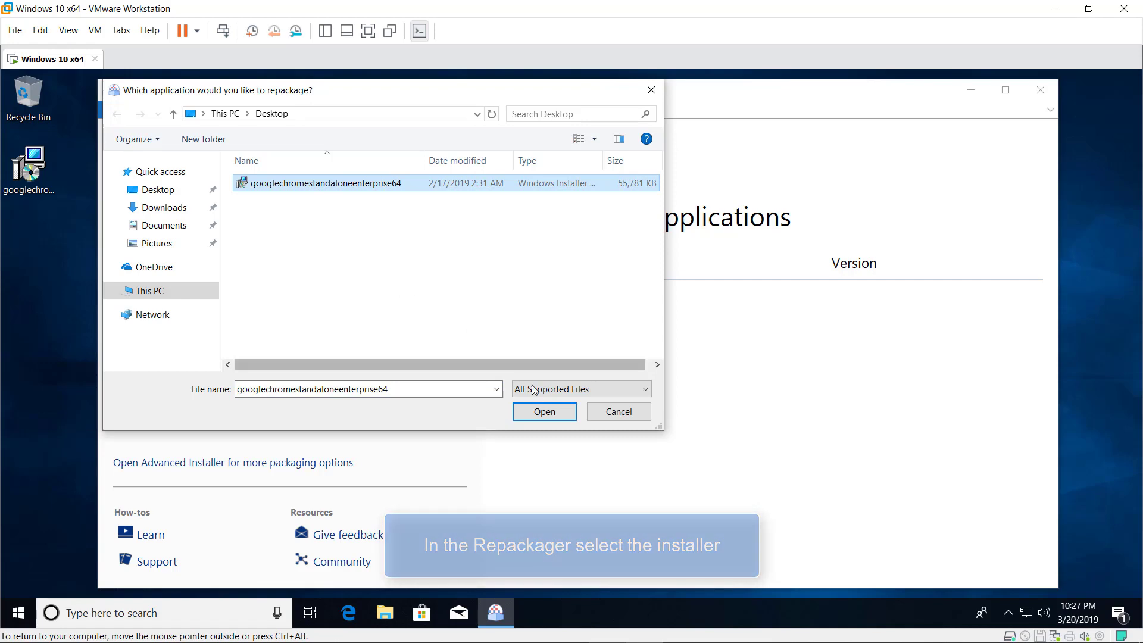
{"action": "left_click", "coordinate": [546, 410]}
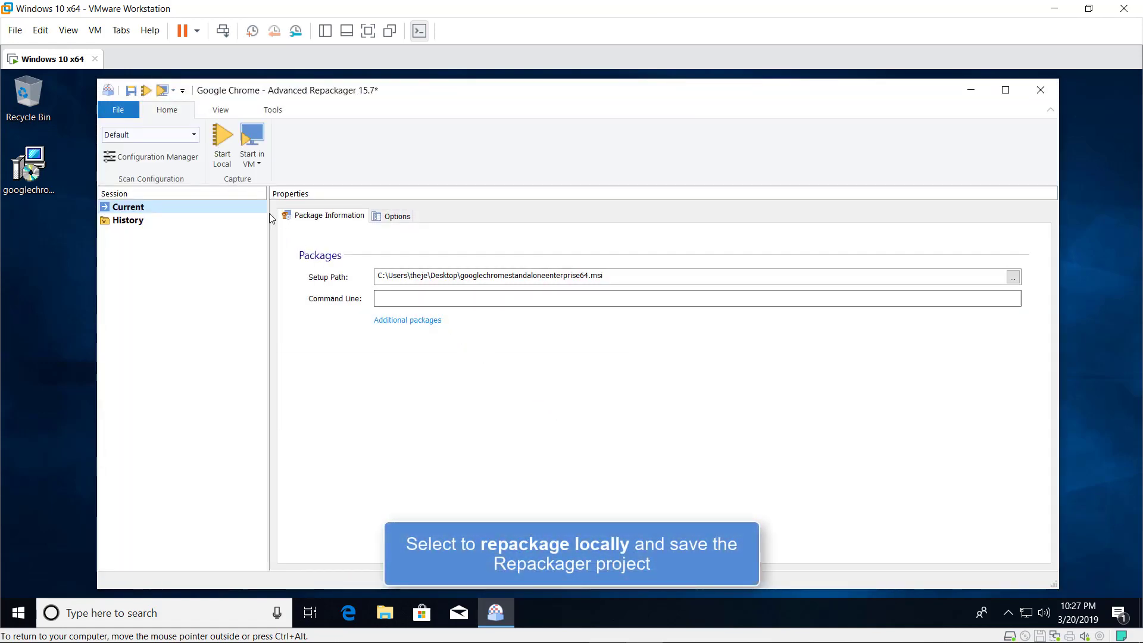
Step: Run a local capture of the installer, saving the project as Google Chrome on the Desktop and ignoring the detected machine-state issues
{"action": "left_click", "coordinate": [216, 147]}
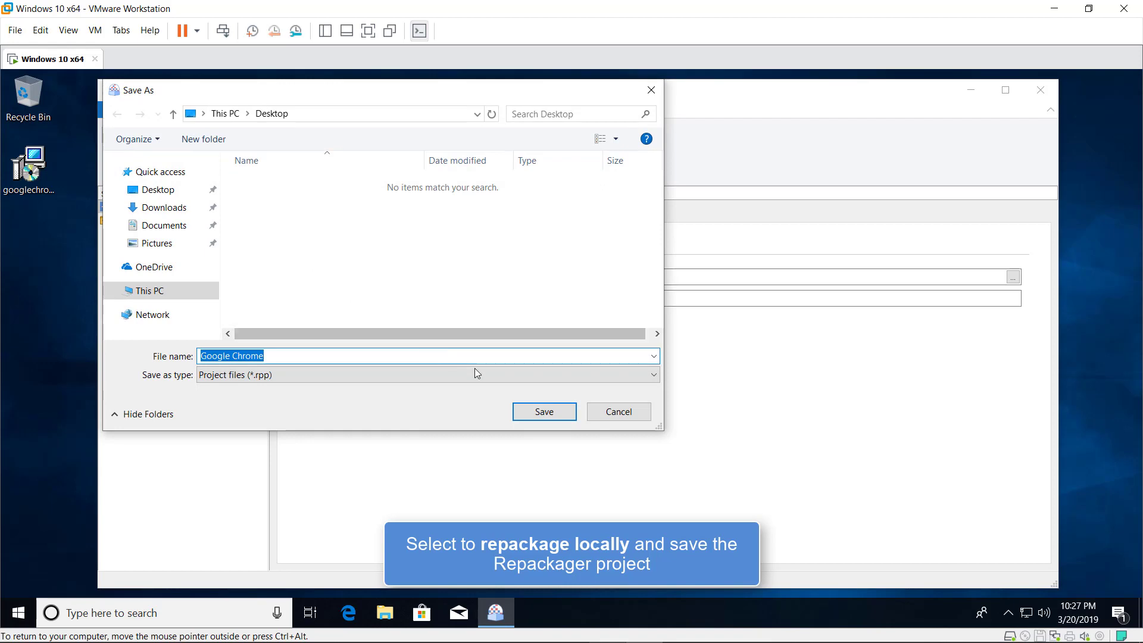
{"action": "left_click", "coordinate": [524, 409]}
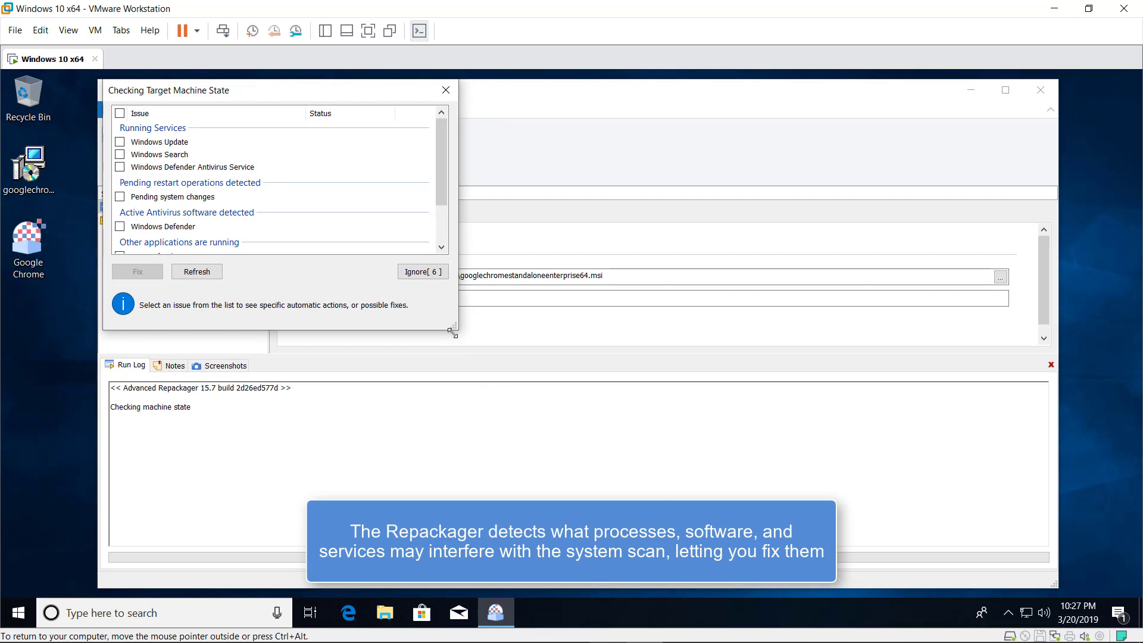
{"action": "left_click", "coordinate": [417, 273]}
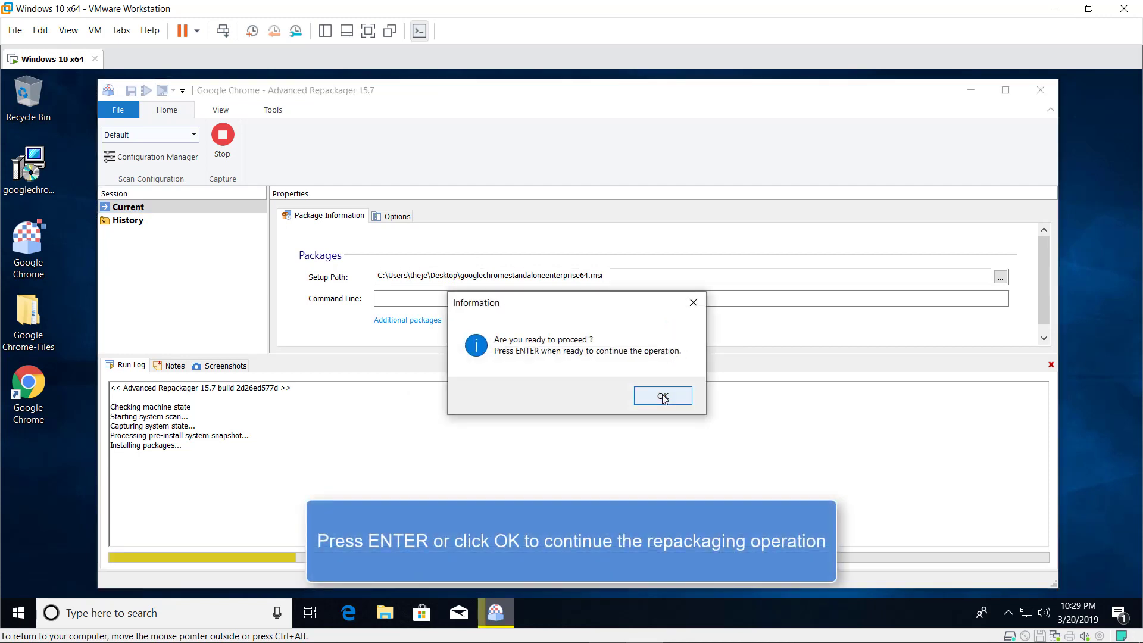
{"action": "left_click", "coordinate": [663, 396]}
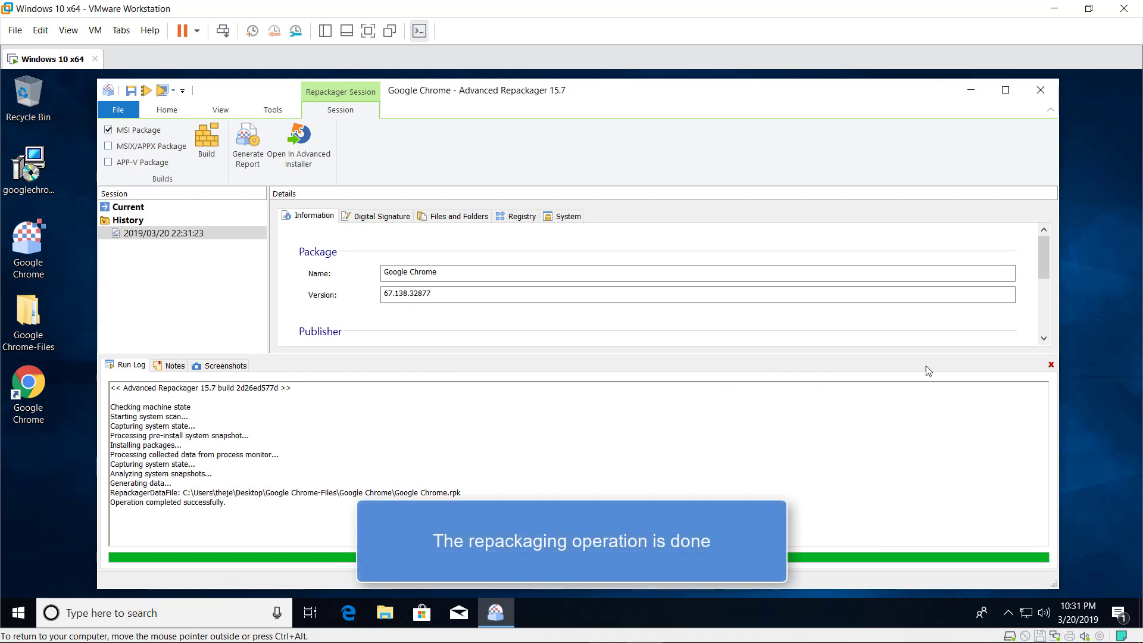
Step: Close the run log and review the captured files and folders, registry entries and system changes
{"action": "left_click", "coordinate": [1051, 366]}
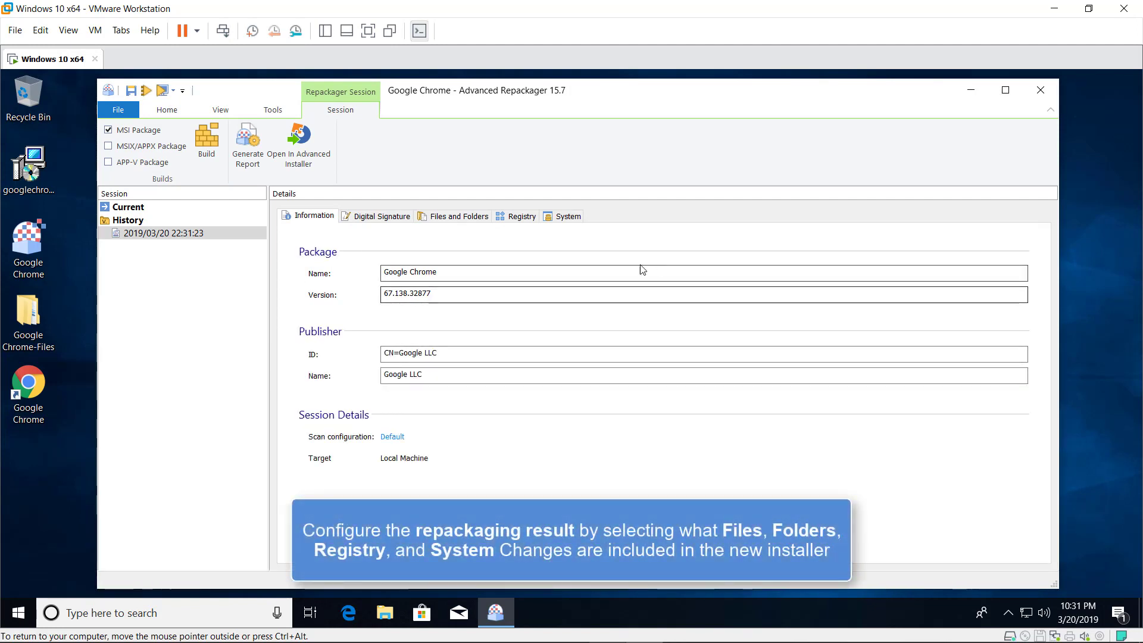
{"action": "left_click", "coordinate": [466, 218]}
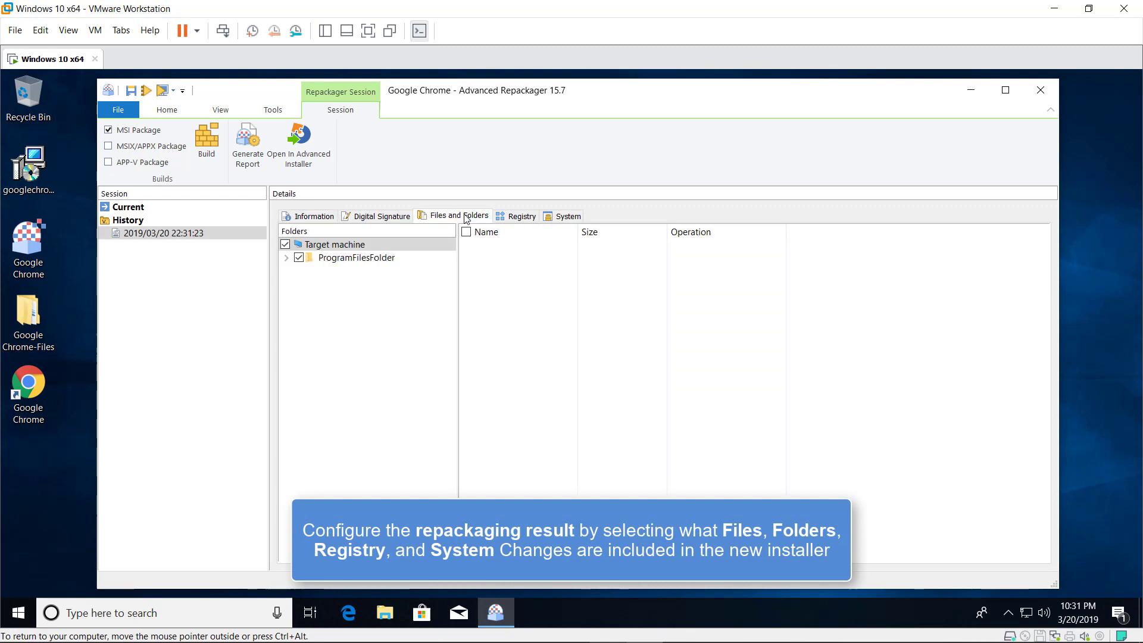
{"action": "left_click", "coordinate": [511, 219]}
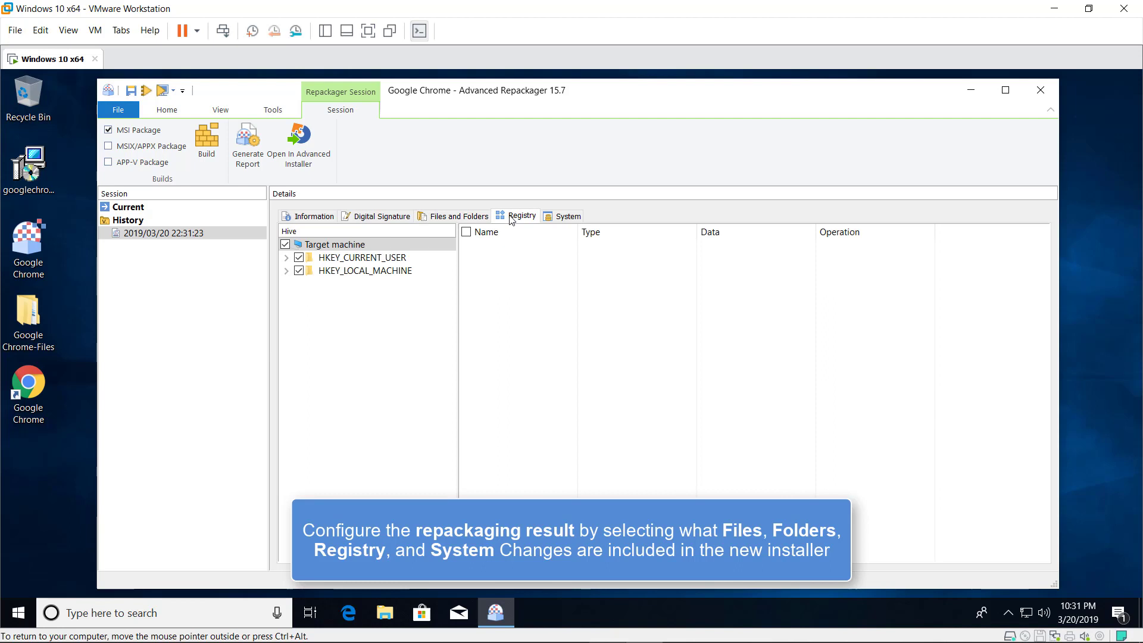
{"action": "left_click", "coordinate": [554, 218]}
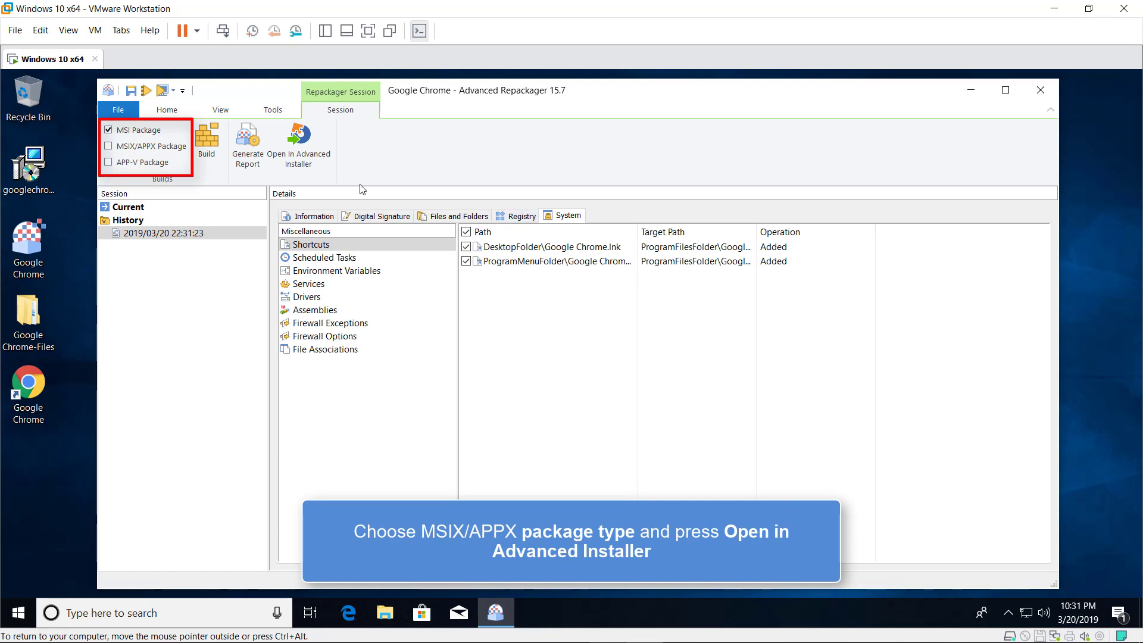
Step: Open the captured session in Advanced Installer as an MSIX/APPX package and set its minimum desktop version to October 2018 Update - 1809
{"action": "left_click", "coordinate": [140, 148]}
{"action": "left_click", "coordinate": [308, 152]}
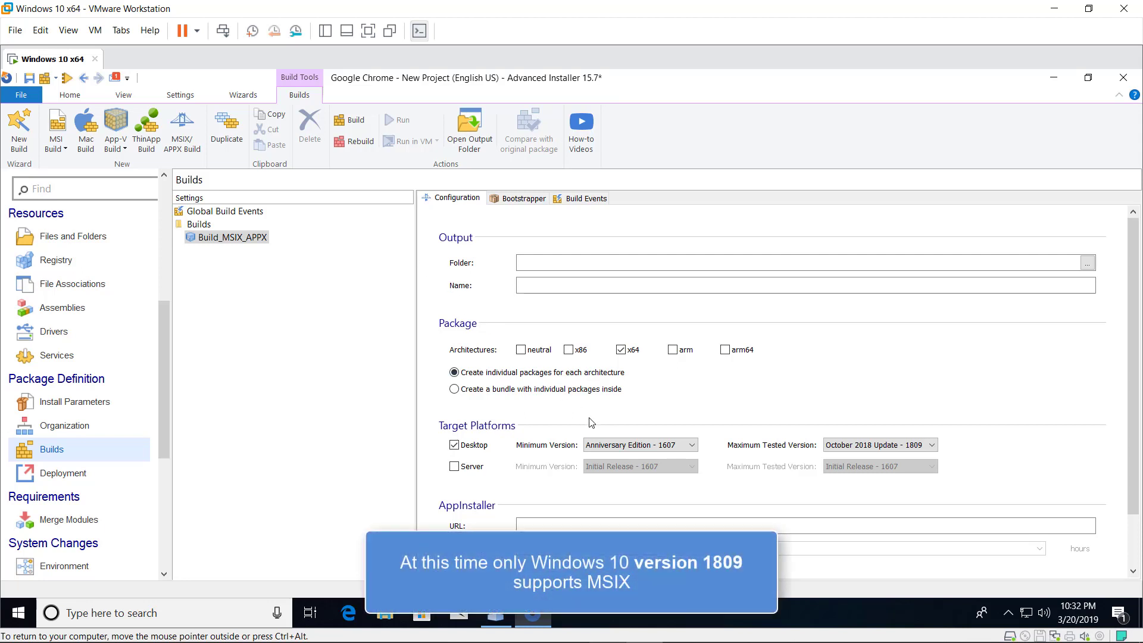
{"action": "left_click", "coordinate": [614, 449]}
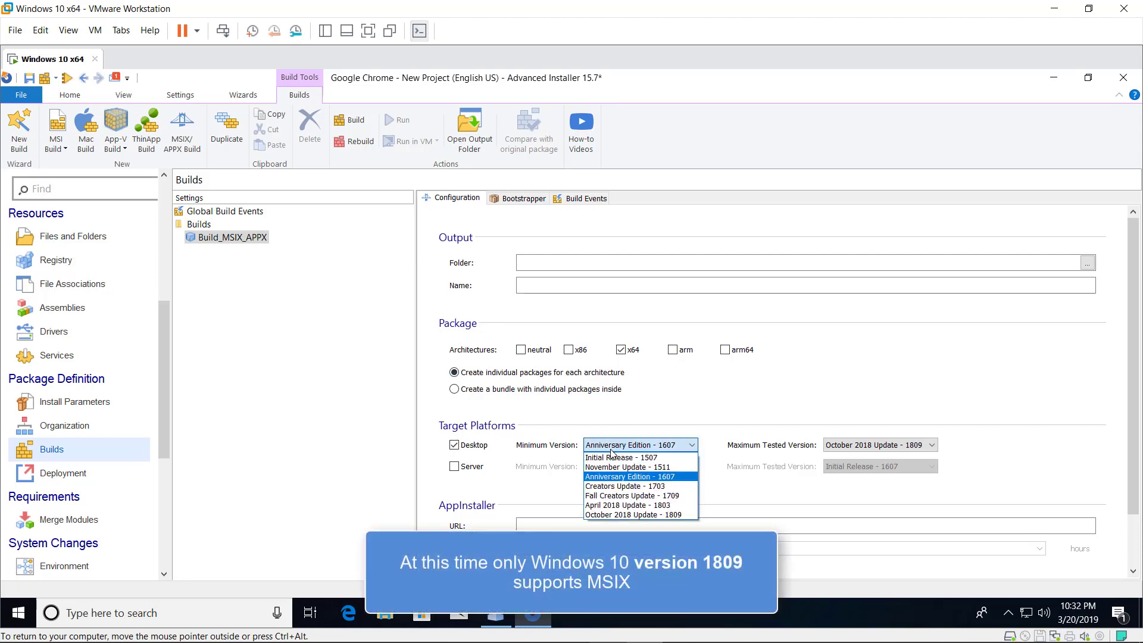
{"action": "left_click", "coordinate": [609, 515]}
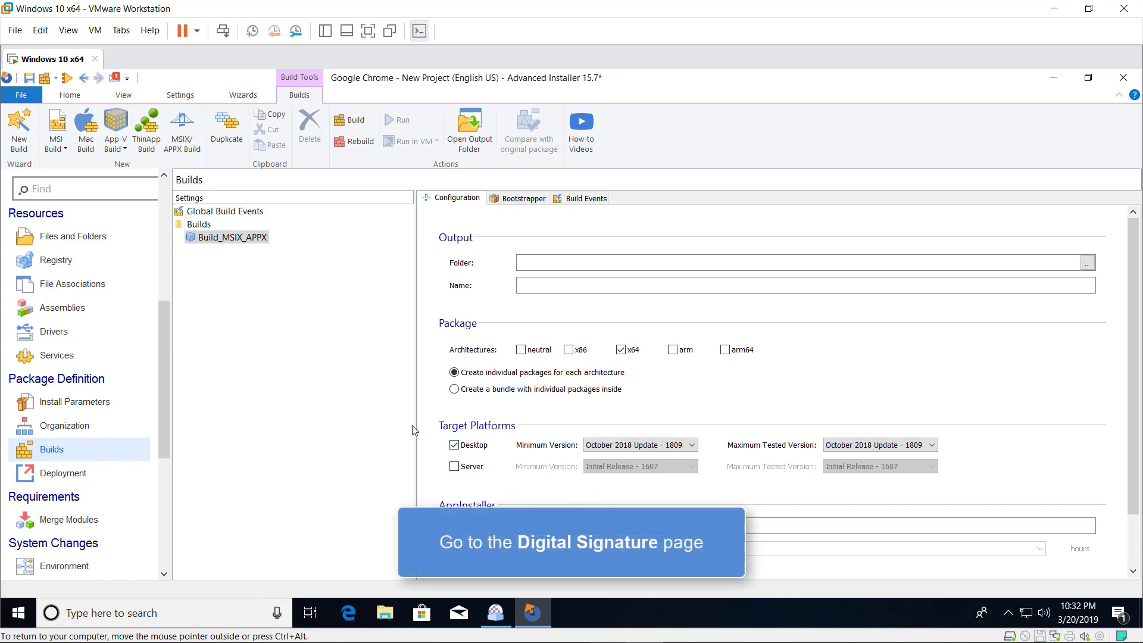
Step: Enable digital signing of the package with the personal-store test certificate valid from 03/20/2019 to 03/20/2020
{"action": "left_click_drag", "start_coordinate": [167, 328], "coordinate": [170, 203]}
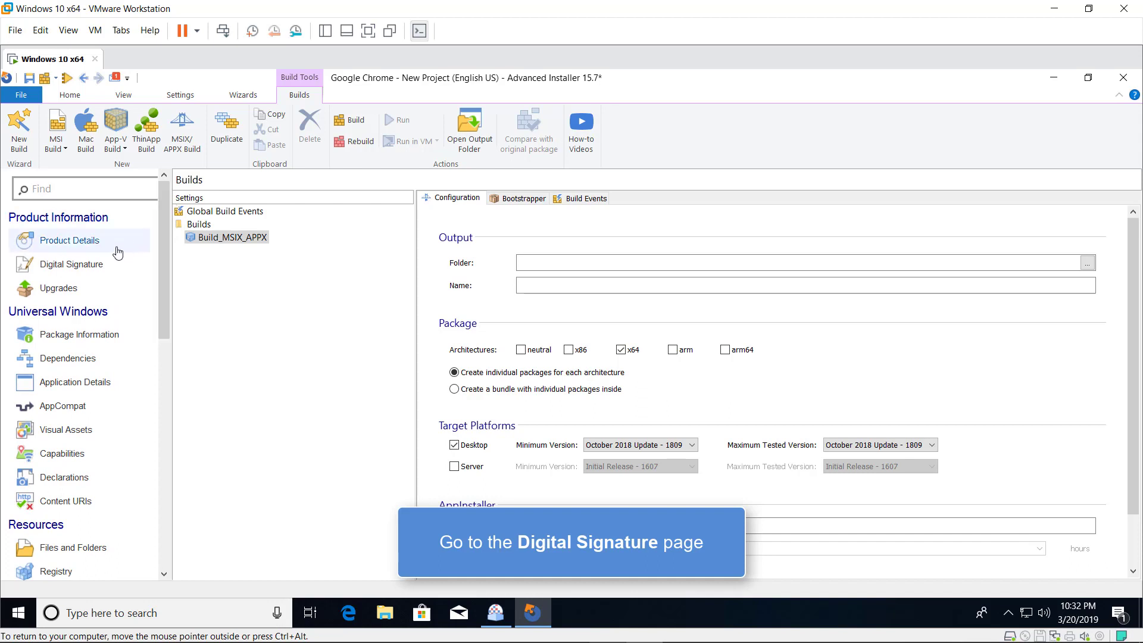
{"action": "left_click", "coordinate": [99, 268]}
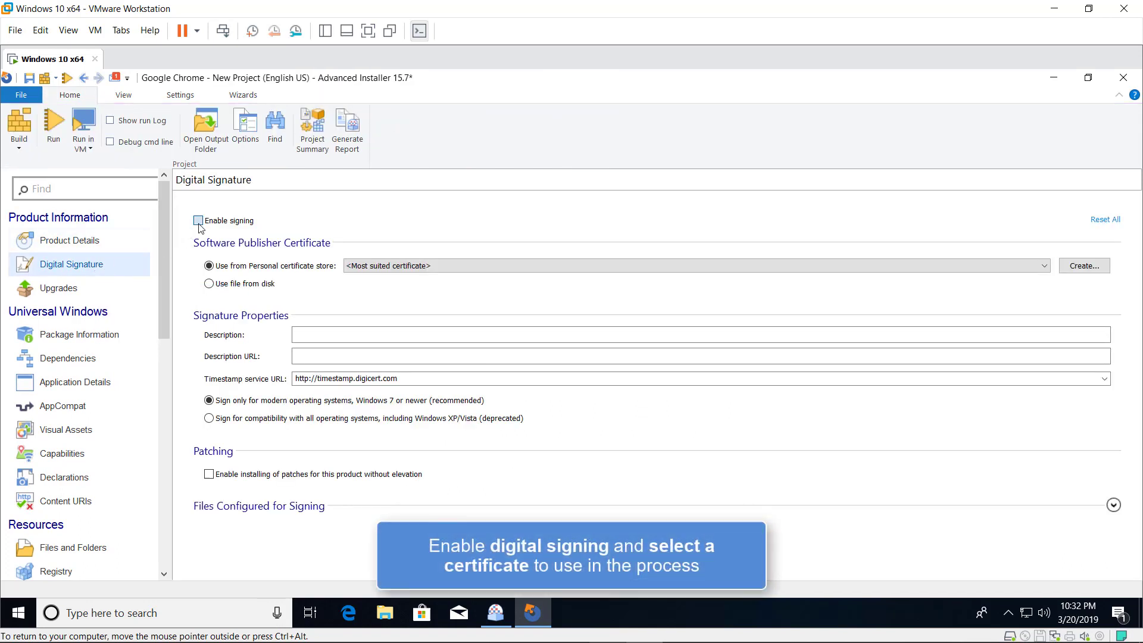
{"action": "left_click", "coordinate": [385, 268]}
{"action": "left_click", "coordinate": [382, 289]}
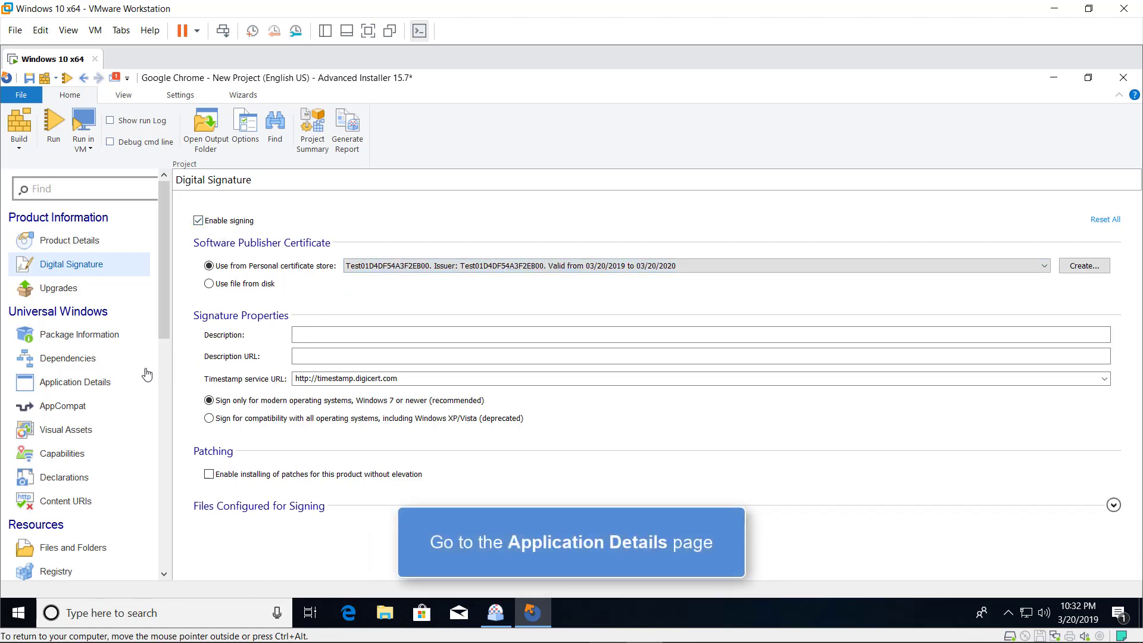
Step: Set the AppList Entry of the Google Chrome application to Default in the application details
{"action": "left_click", "coordinate": [101, 392]}
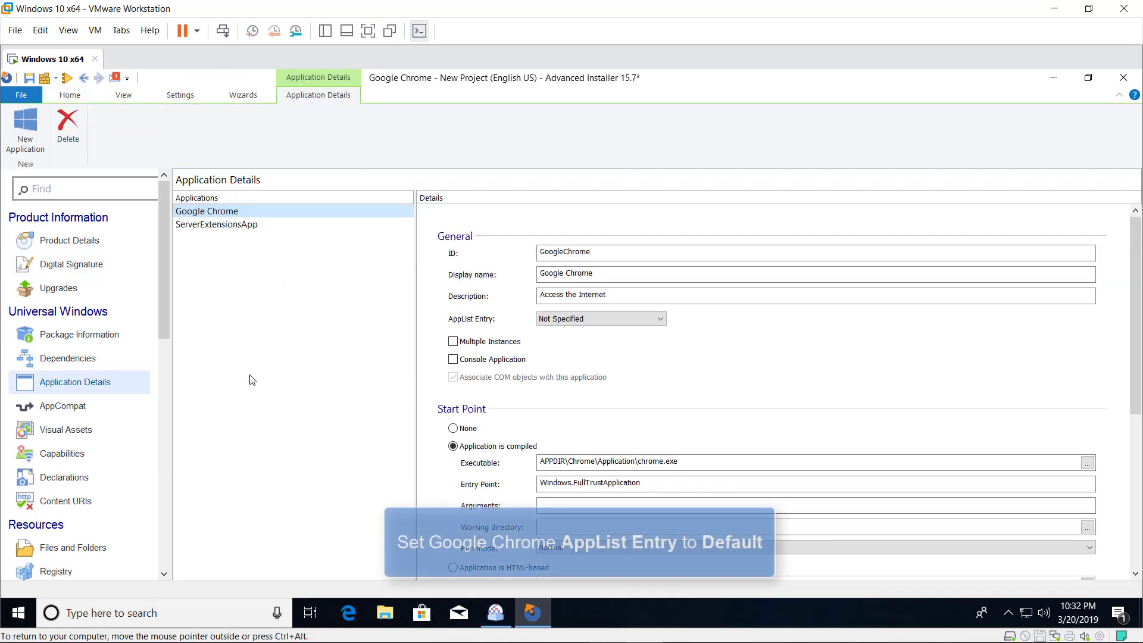
{"action": "left_click", "coordinate": [600, 320]}
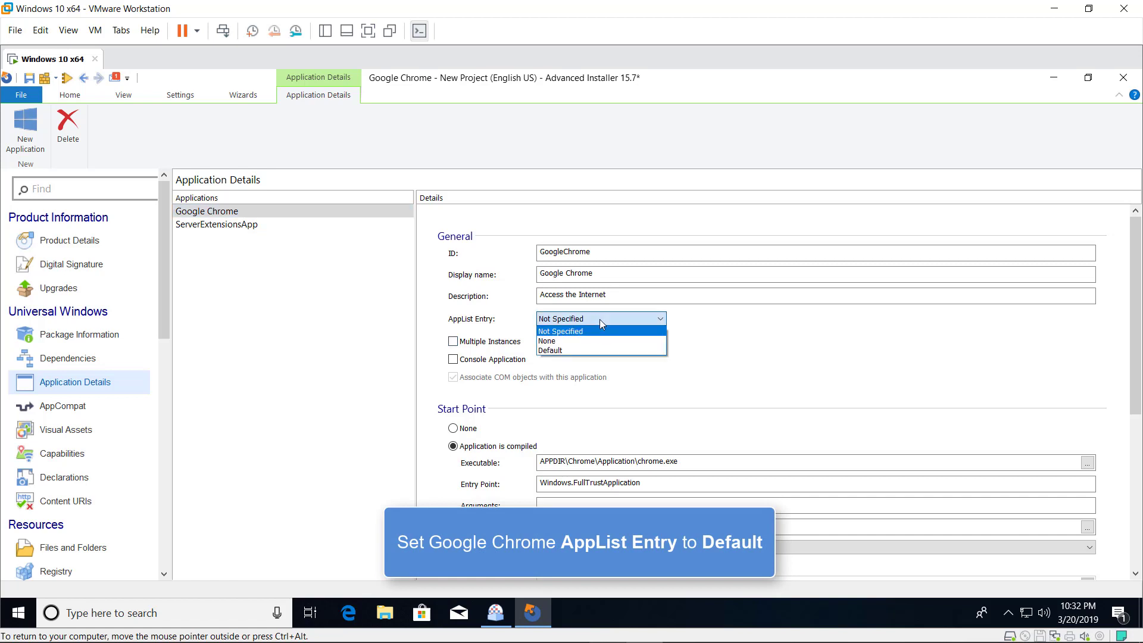
{"action": "left_click", "coordinate": [573, 353]}
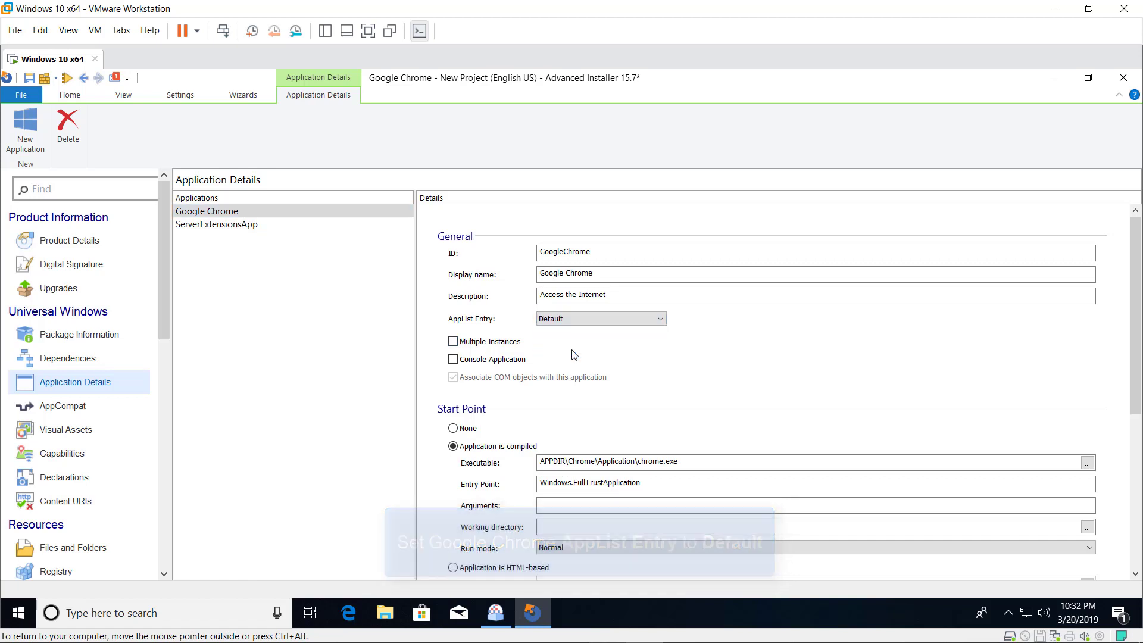
Step: Delete the ServerExtensionsApp entry from the package's application list
{"action": "left_click", "coordinate": [265, 227]}
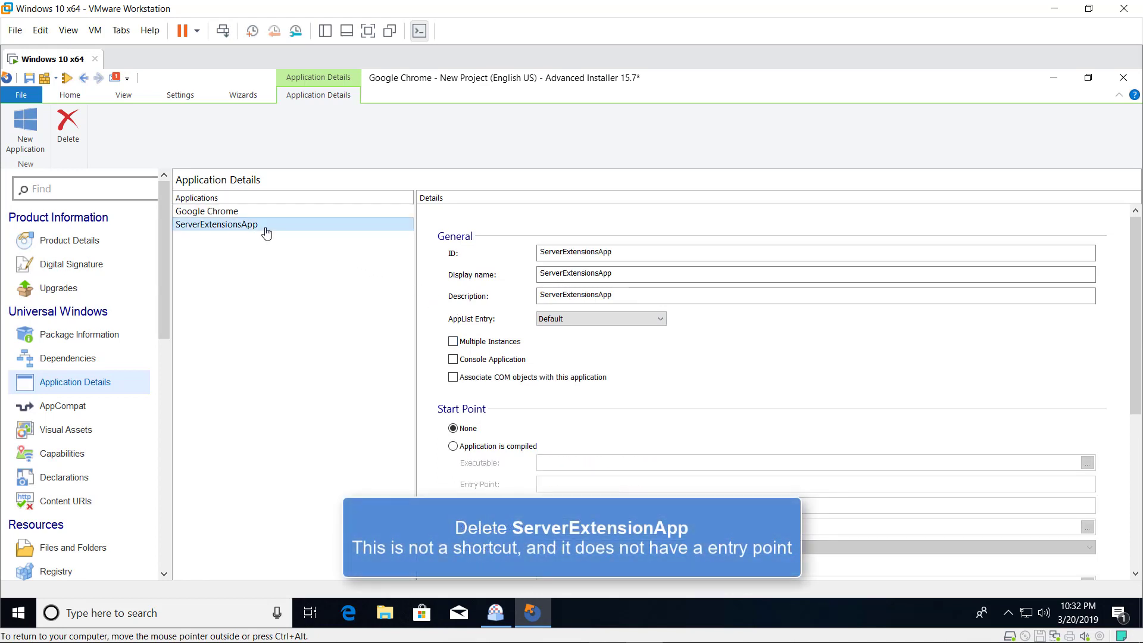
{"action": "right_click", "coordinate": [266, 231]}
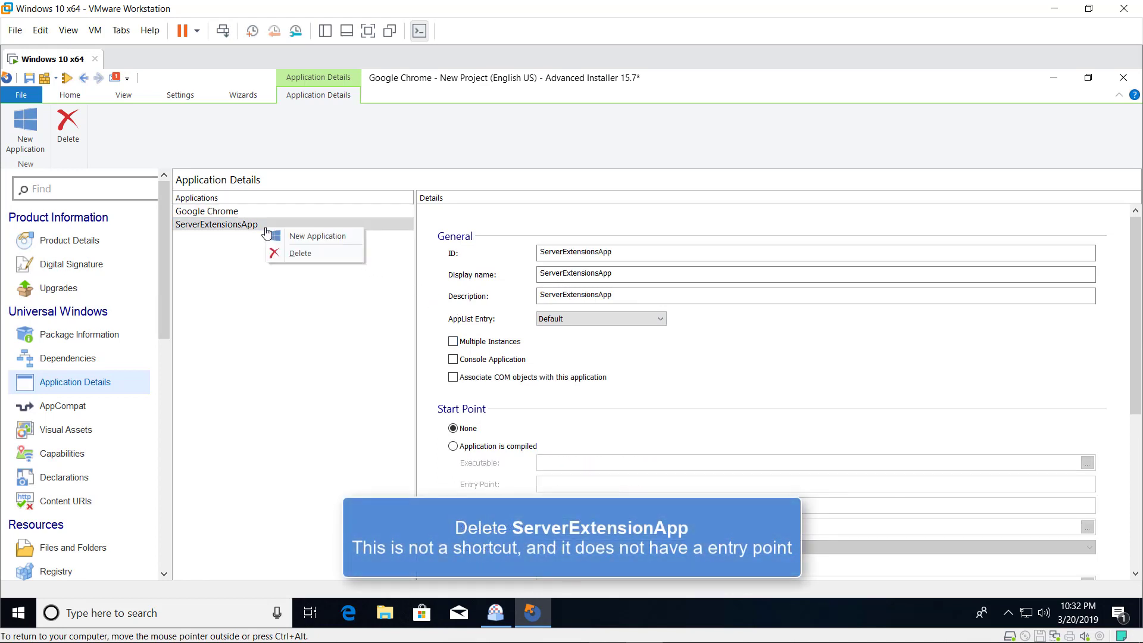
{"action": "left_click", "coordinate": [301, 253]}
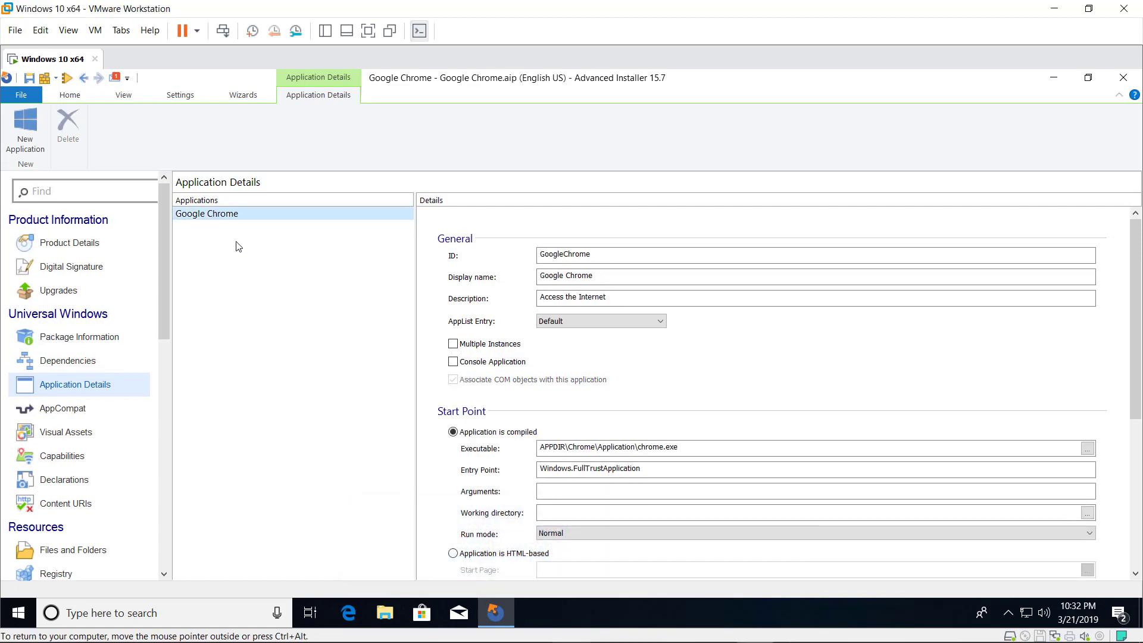
Step: Delete GoogleChromeElevationService from the services to install, together with its corresponding control operation
{"action": "left_click_drag", "start_coordinate": [163, 258], "coordinate": [163, 351]}
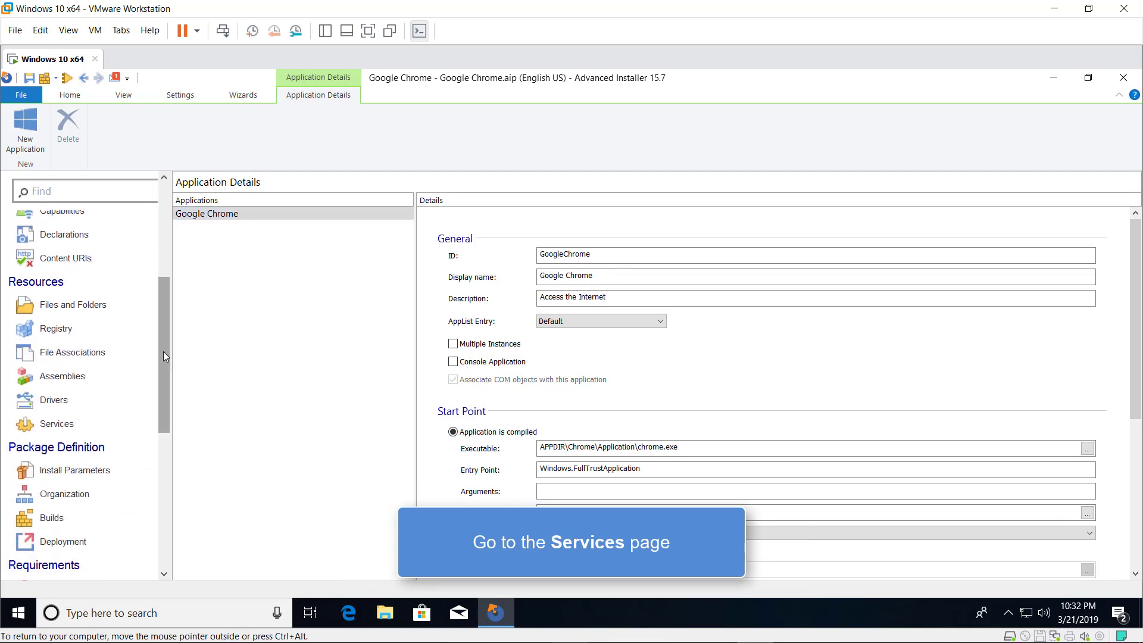
{"action": "left_click", "coordinate": [83, 425]}
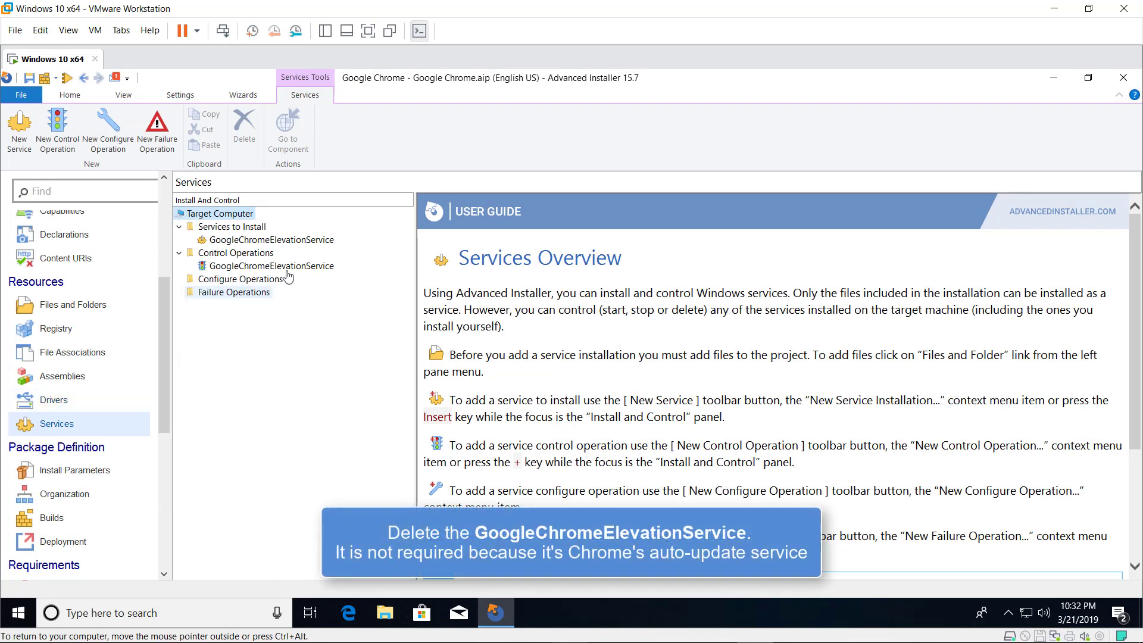
{"action": "left_click", "coordinate": [271, 240]}
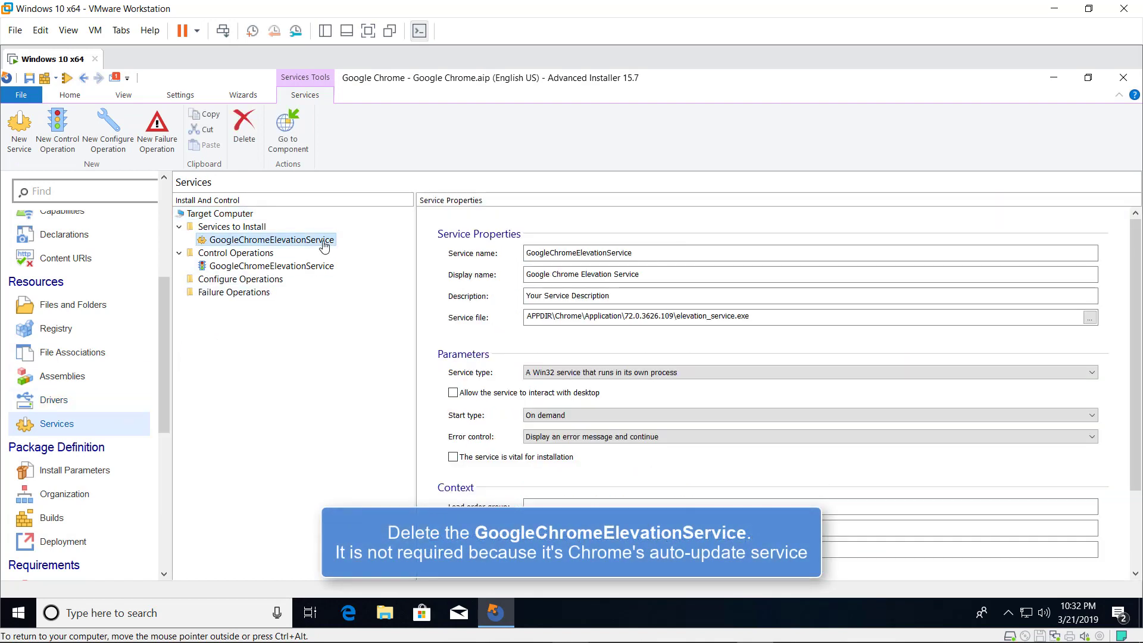
{"action": "right_click", "coordinate": [324, 247]}
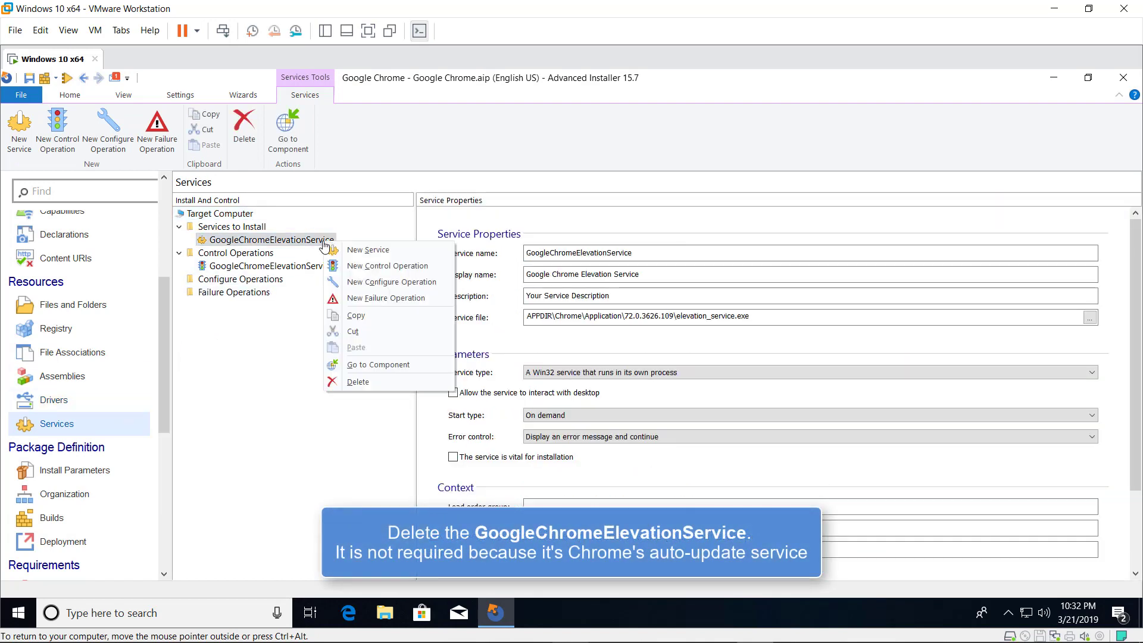
{"action": "left_click", "coordinate": [357, 382]}
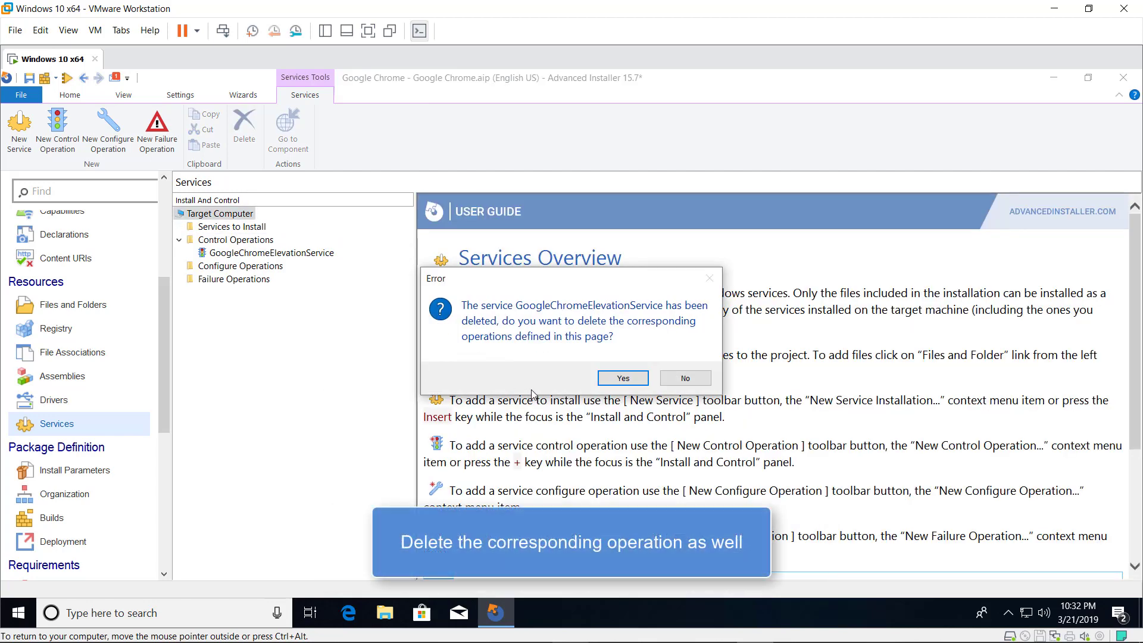
{"action": "left_click", "coordinate": [623, 379]}
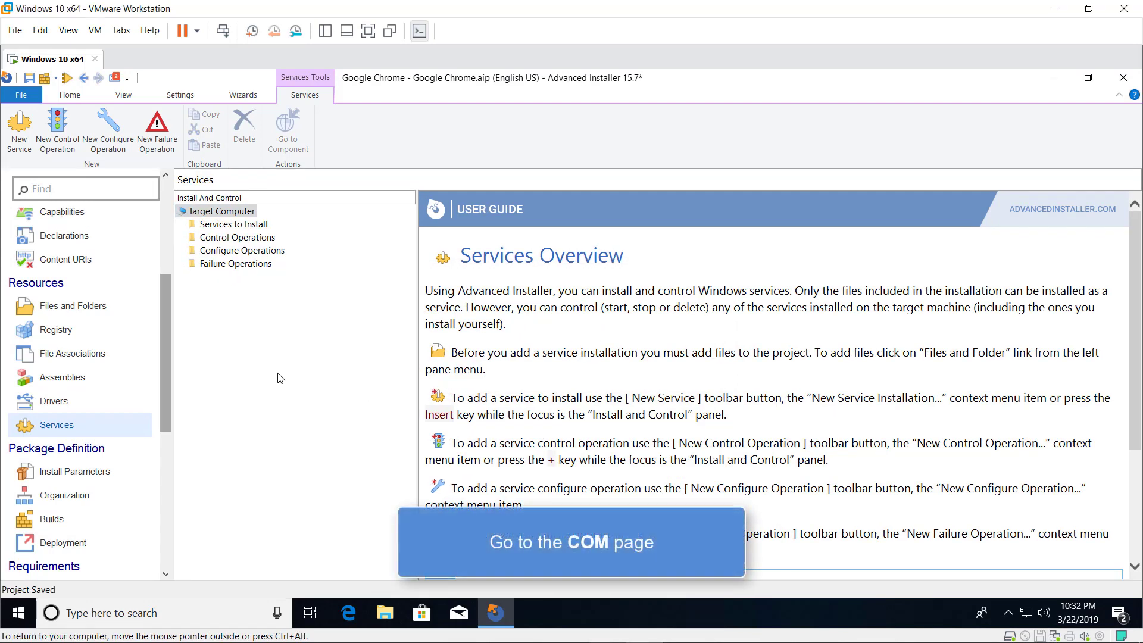
Step: Delete the interface {463ABECF-410D-407F-8AF5-0DF35A005CC8} from the project's COM interfaces
{"action": "left_click_drag", "start_coordinate": [159, 342], "coordinate": [166, 415]}
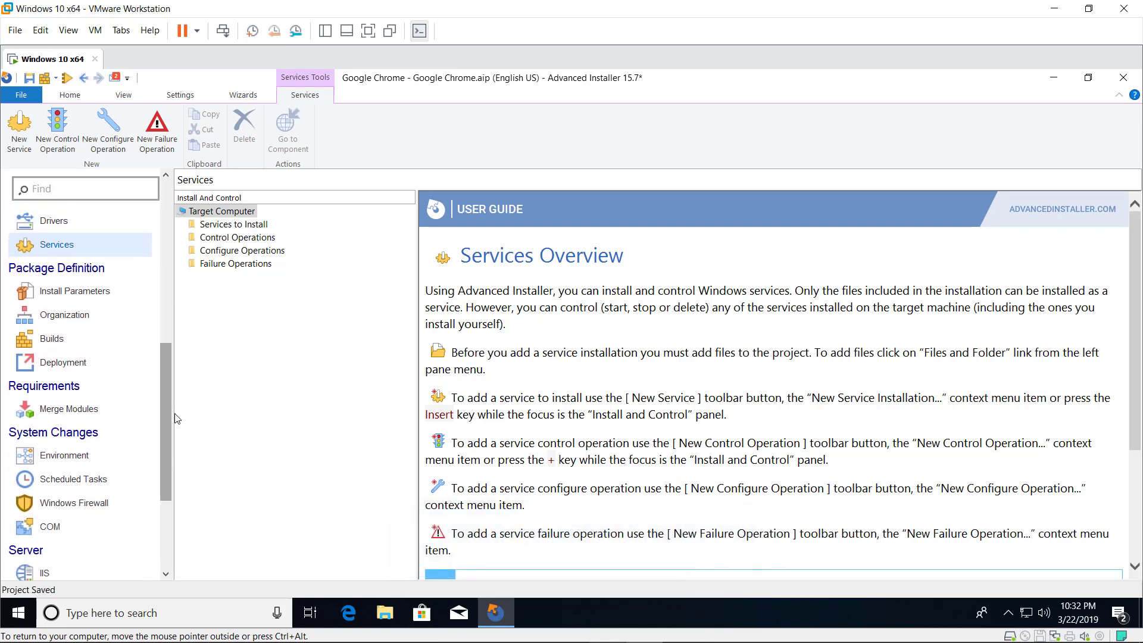
{"action": "left_click", "coordinate": [82, 533]}
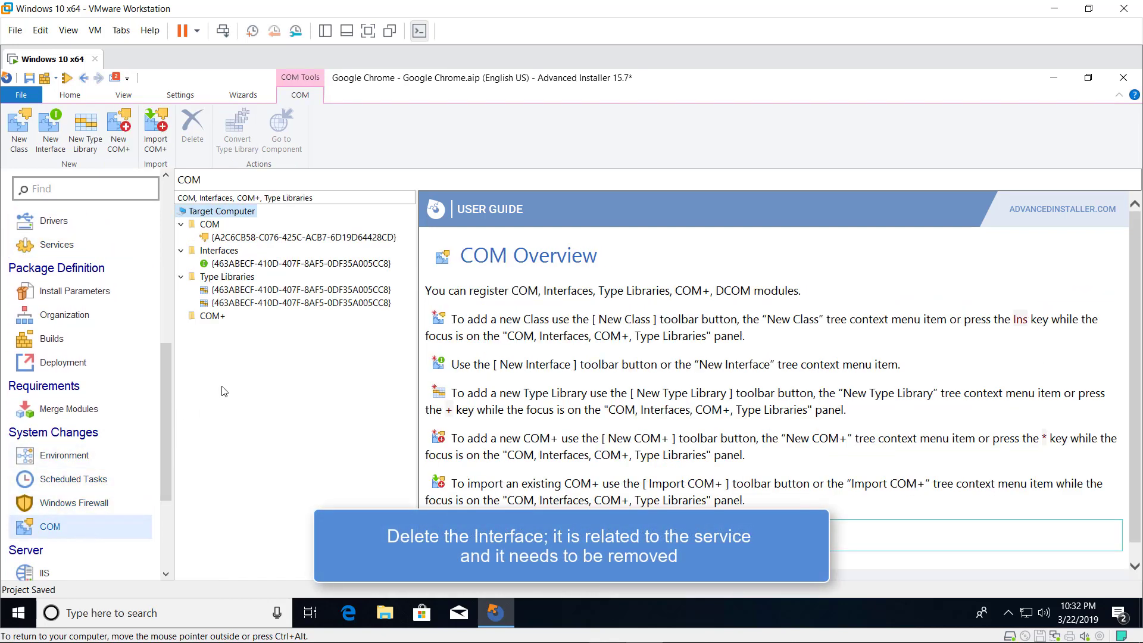
{"action": "right_click", "coordinate": [332, 270]}
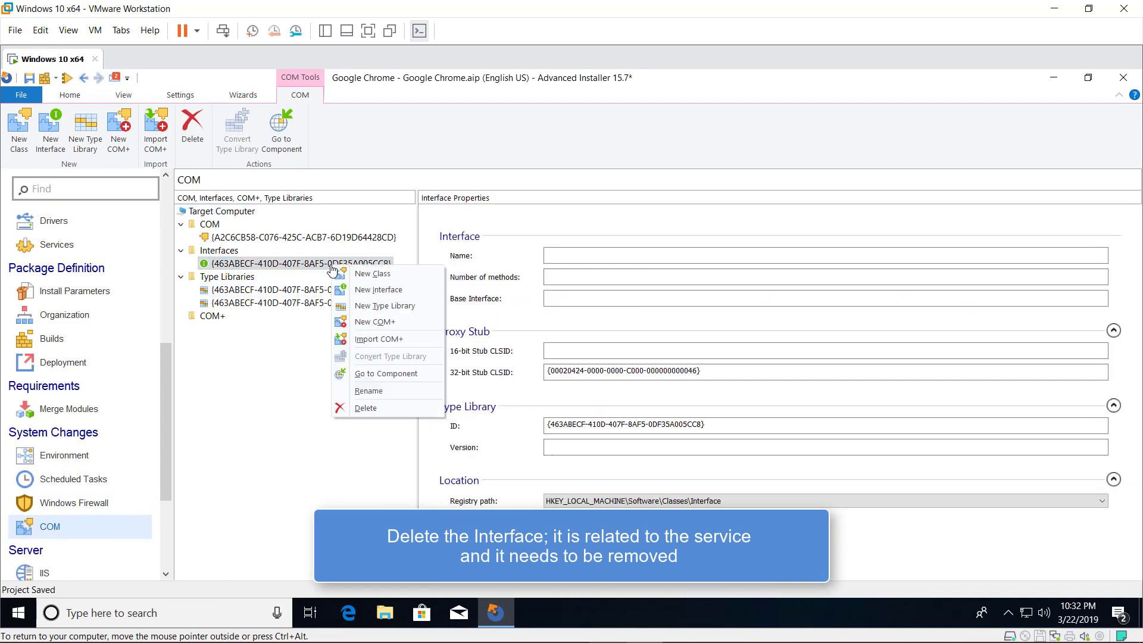
{"action": "left_click", "coordinate": [357, 408]}
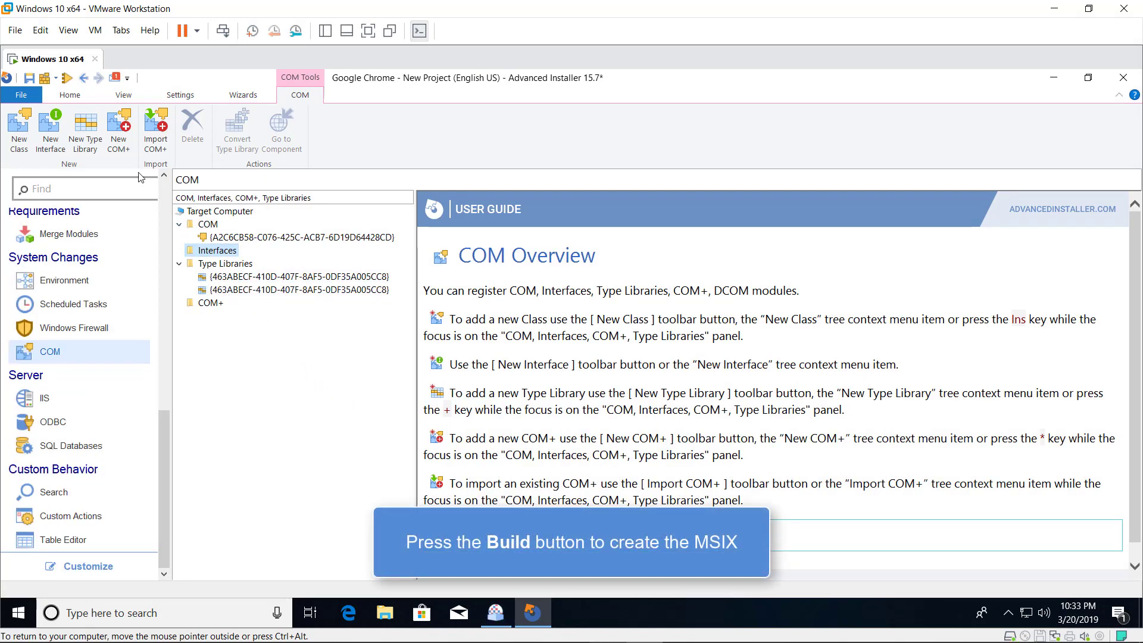
Step: Build the MSIX package, saving the project as Google Chrome, and open the folder containing the built package
{"action": "left_click", "coordinate": [44, 79]}
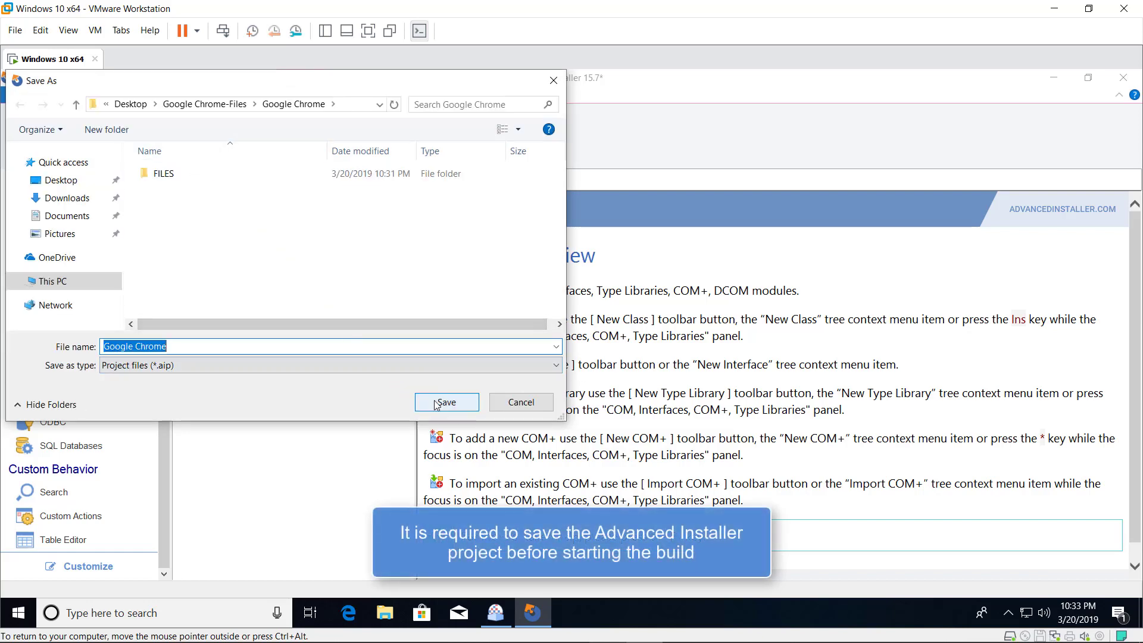
{"action": "left_click", "coordinate": [451, 411]}
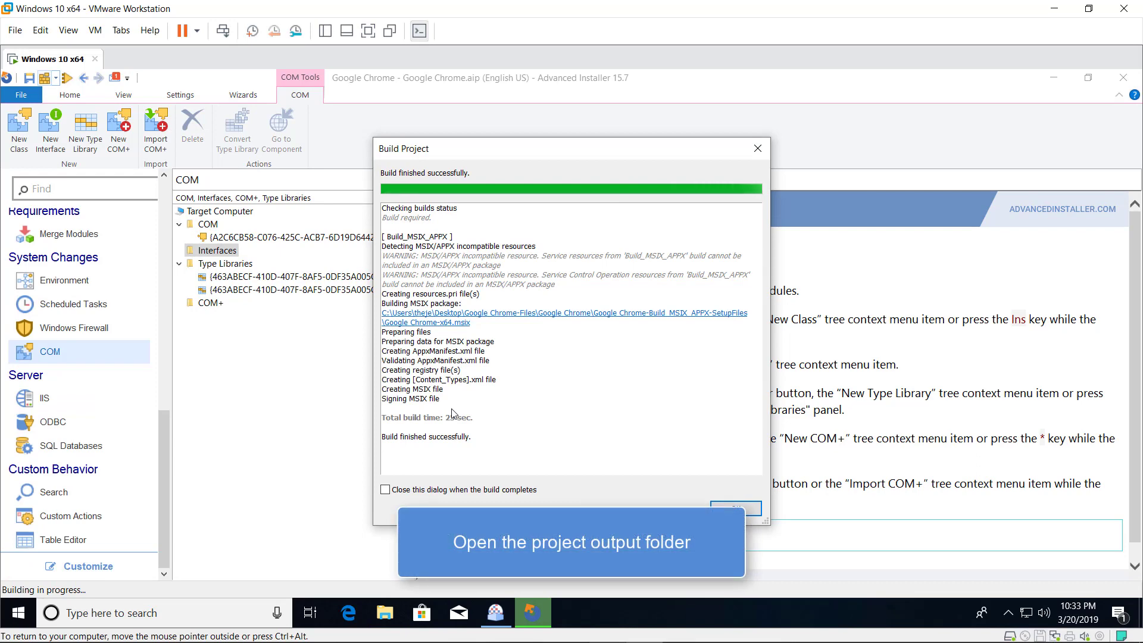
{"action": "left_click", "coordinate": [566, 313]}
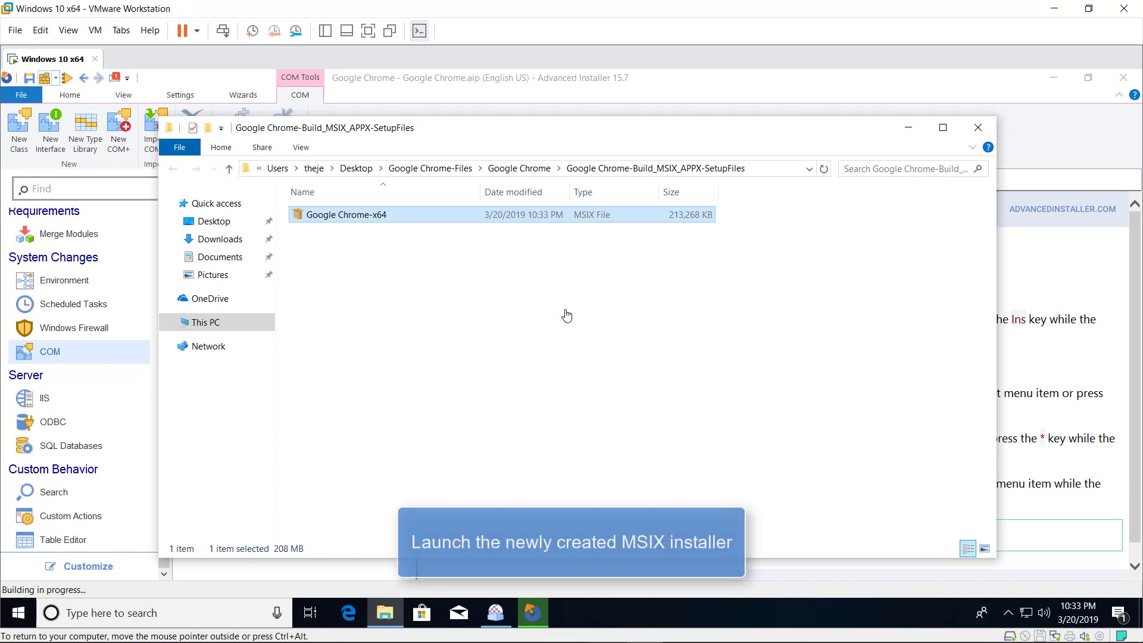
Step: Install Google Chrome from the Google Chrome-x64 MSIX file with Launch when ready enabled
{"action": "double_click", "coordinate": [367, 216]}
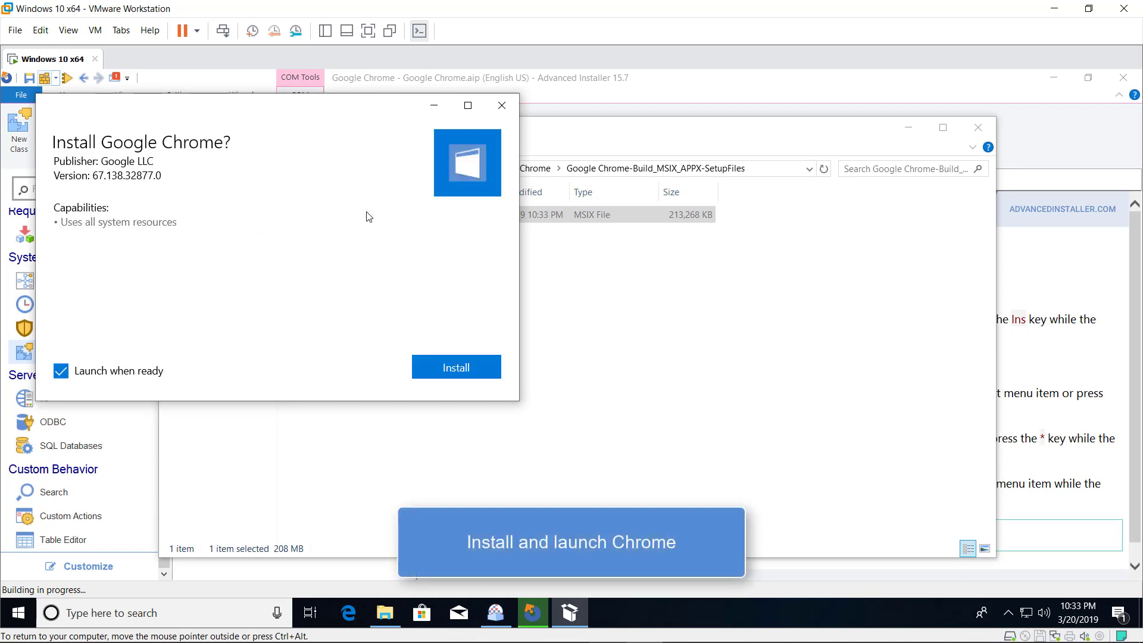
{"action": "left_click", "coordinate": [457, 367]}
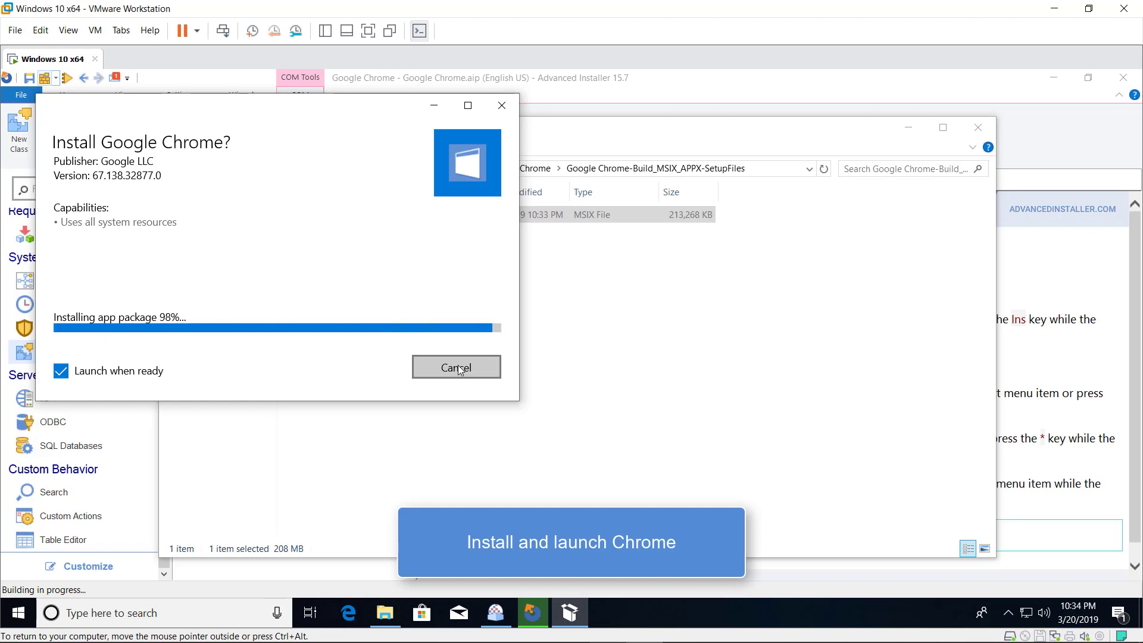
{"action": "left_click", "coordinate": [457, 368]}
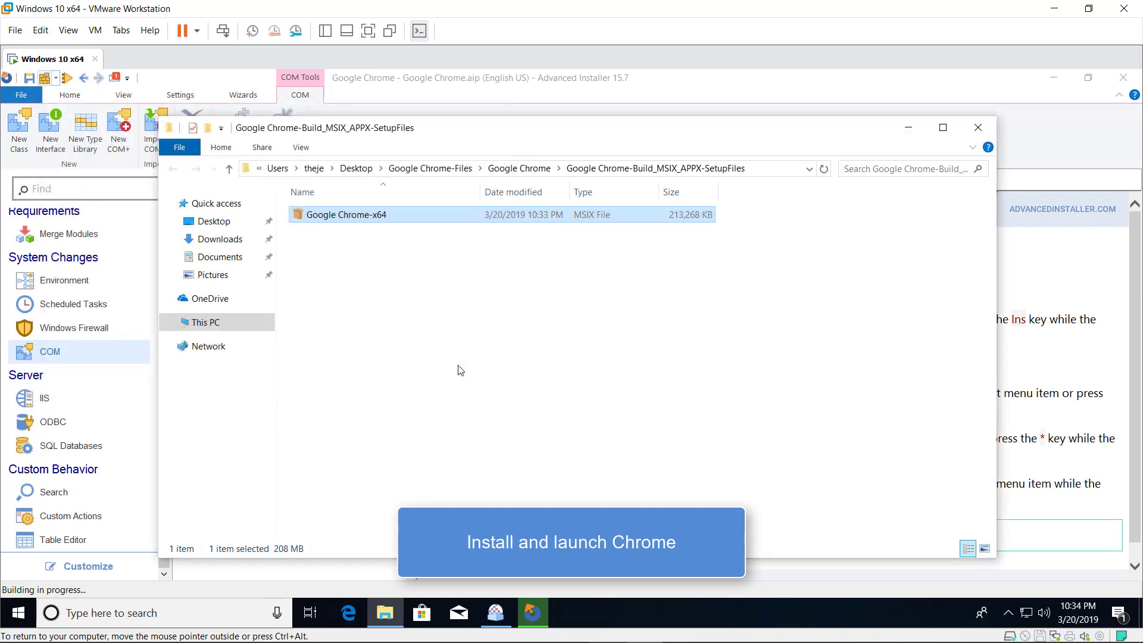